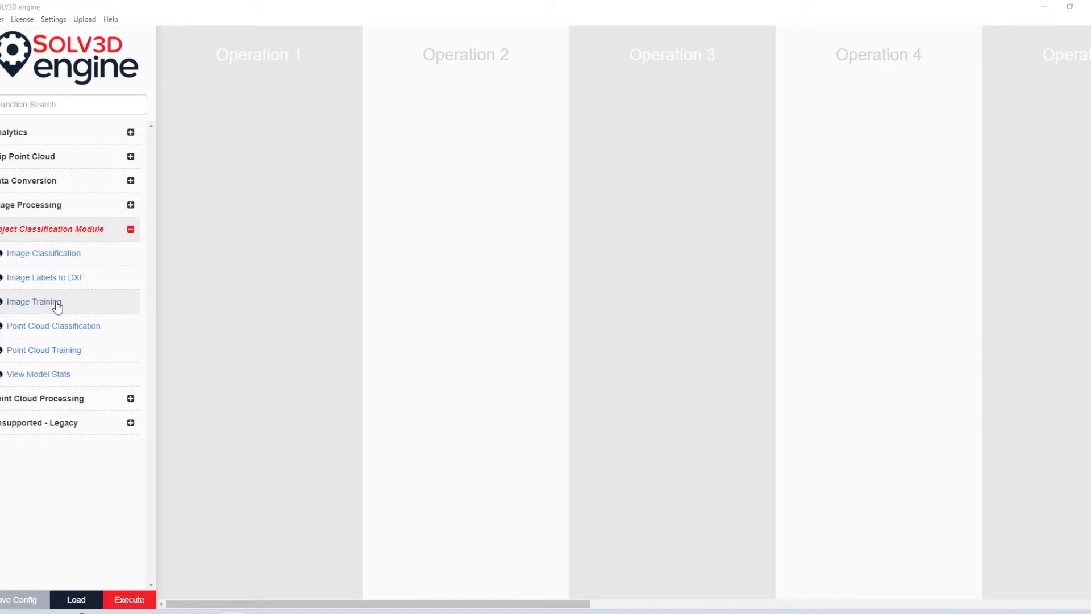
# Step: Add an Image Training operation and set its input folder to Image Tiles in Downloads > Sample Data > Sample Data
pyautogui.click(55, 304)
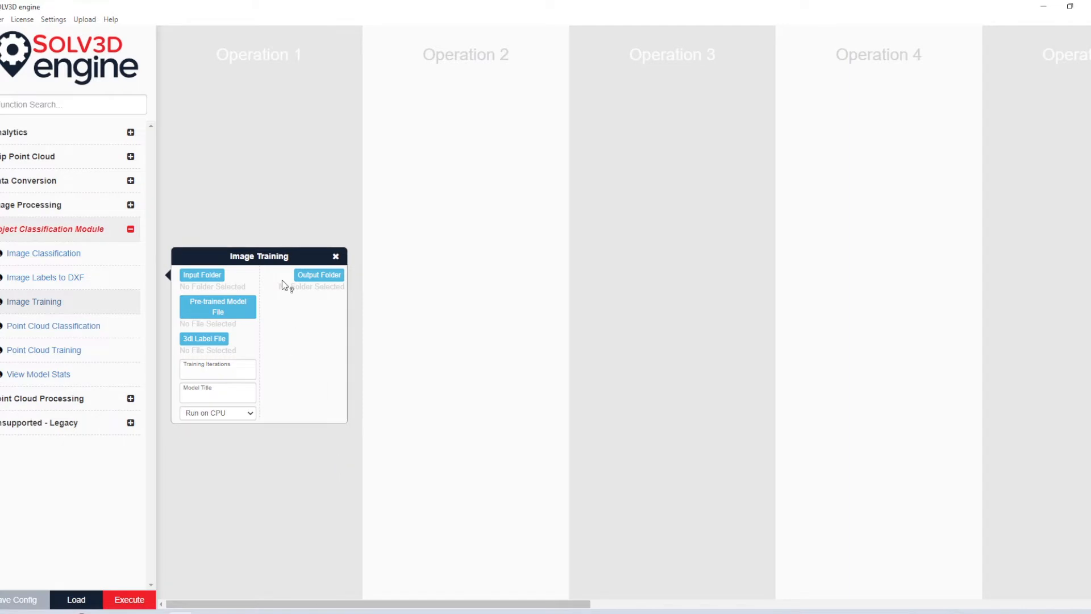
pyautogui.moveTo(282, 254); pyautogui.dragTo(282, 150)
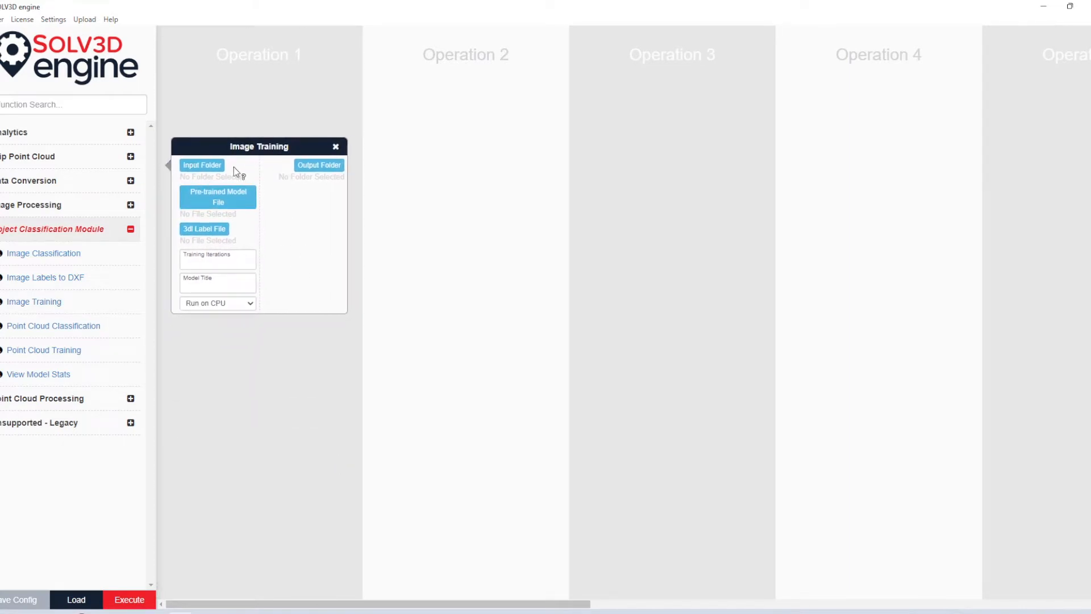
pyautogui.click(219, 166)
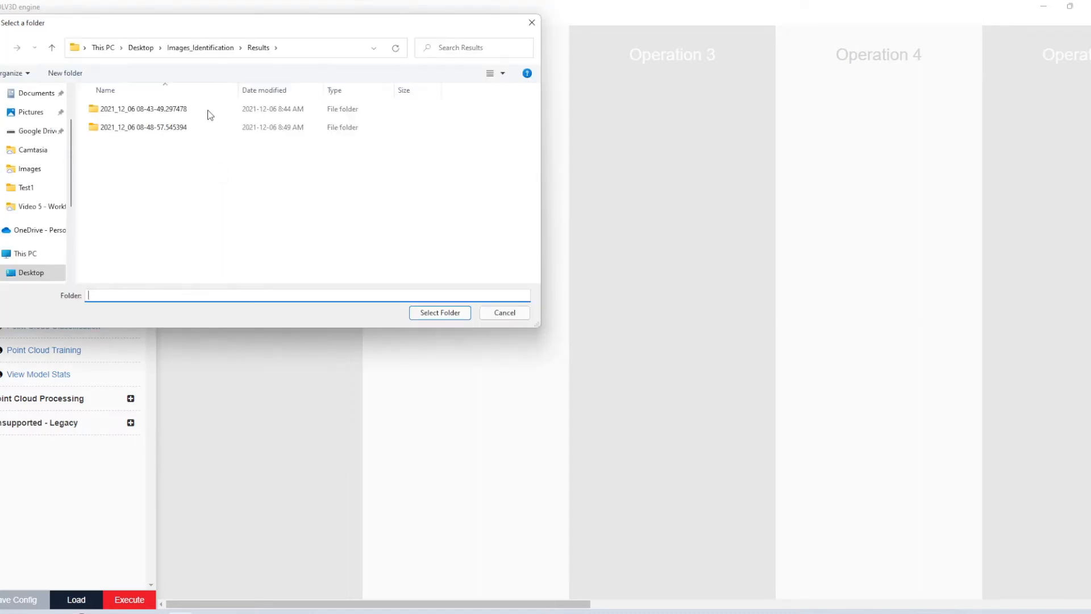
pyautogui.scroll(2, 33, 113)
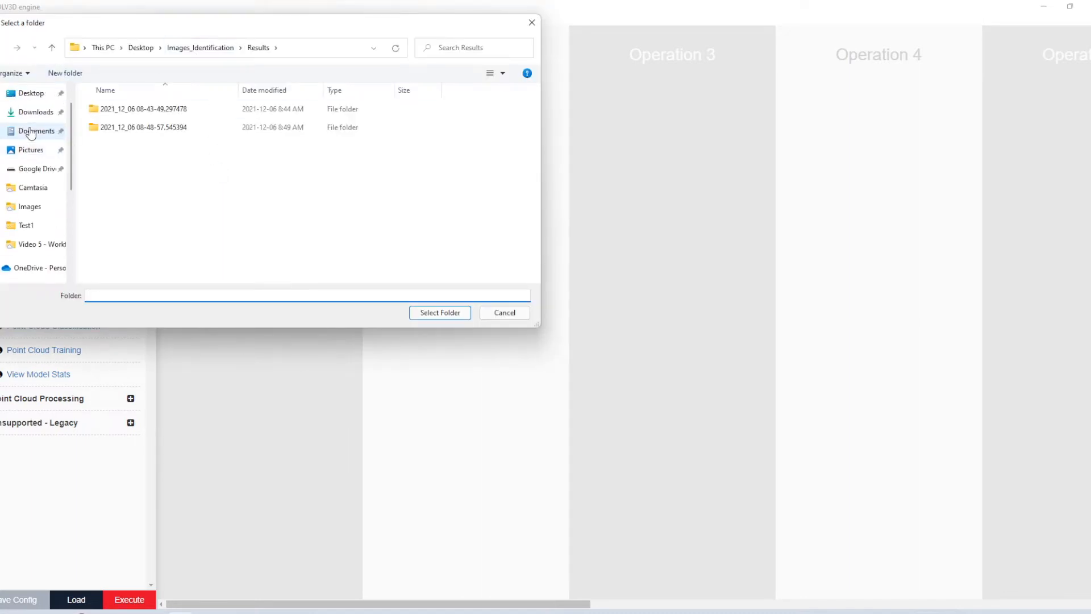
pyautogui.click(33, 112)
pyautogui.doubleClick(126, 124)
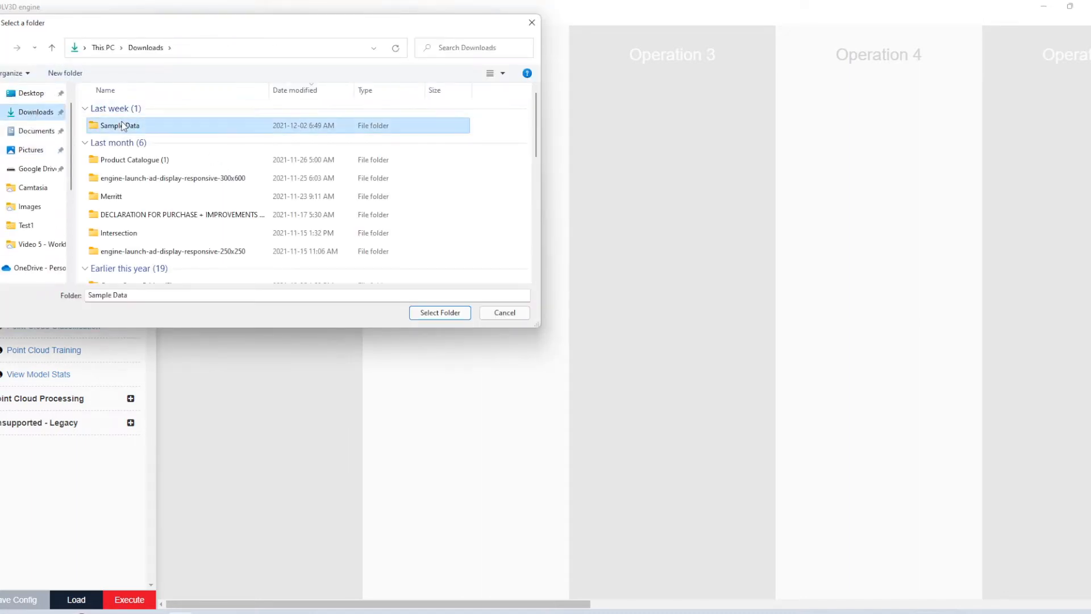
pyautogui.click(116, 109)
pyautogui.doubleClick(116, 109)
pyautogui.click(141, 114)
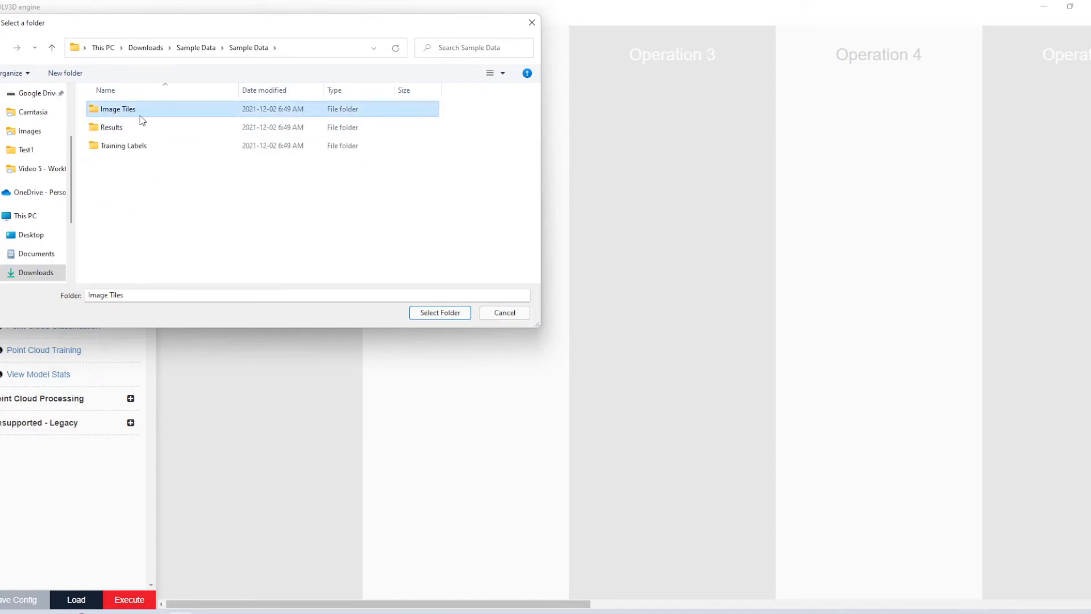
pyautogui.click(439, 313)
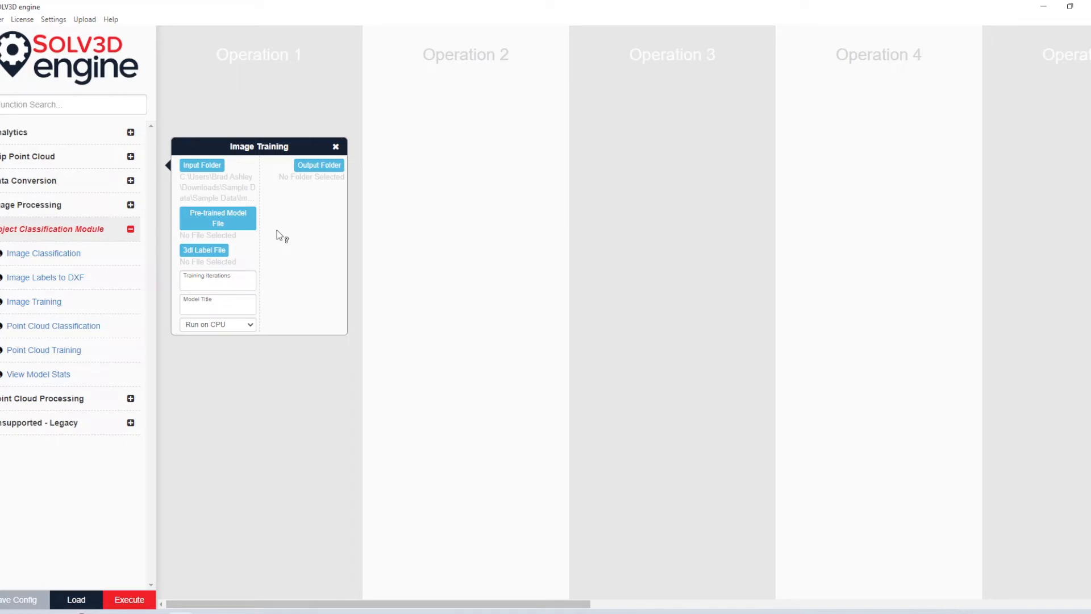
# Step: Load labels_for_training.3dl from Desktop > Images_Identification > Test1 as the Image Training label file
pyautogui.click(224, 250)
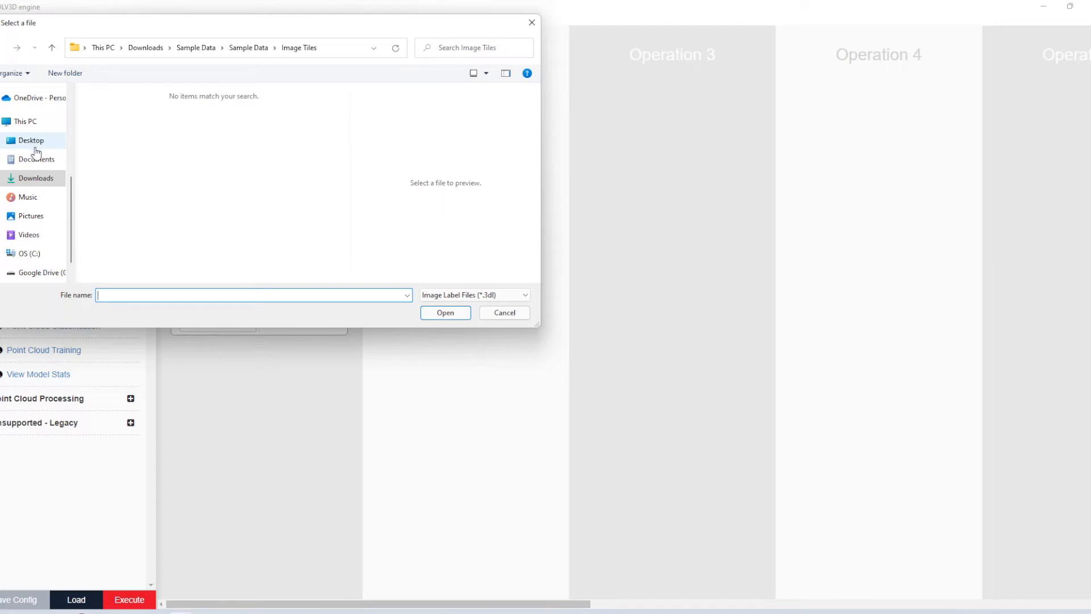
pyautogui.scroll(1, 35, 150)
pyautogui.scroll(1, 35, 168)
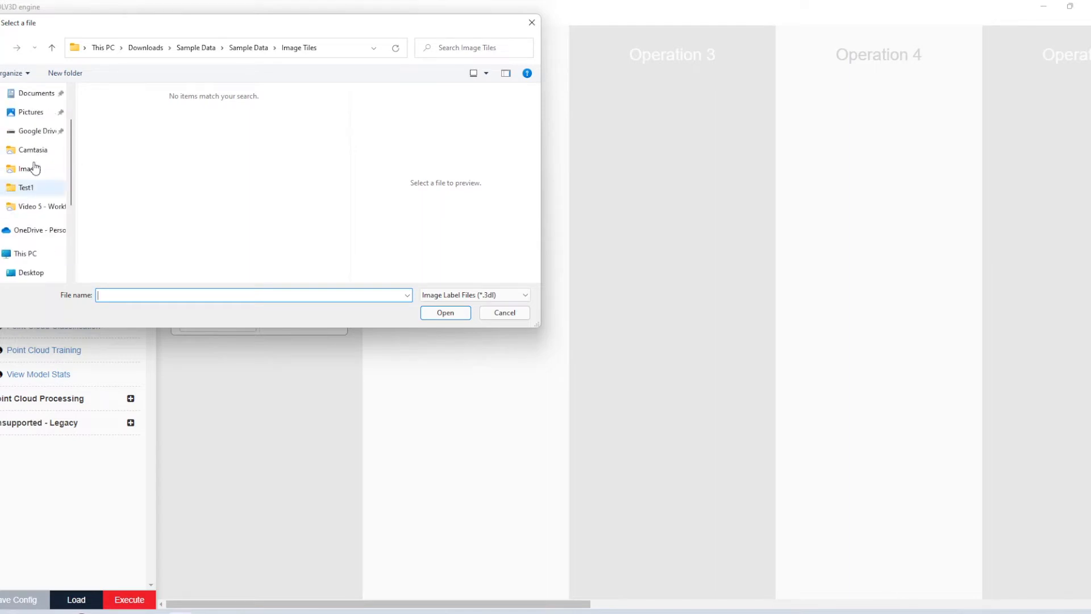
pyautogui.scroll(2, 35, 167)
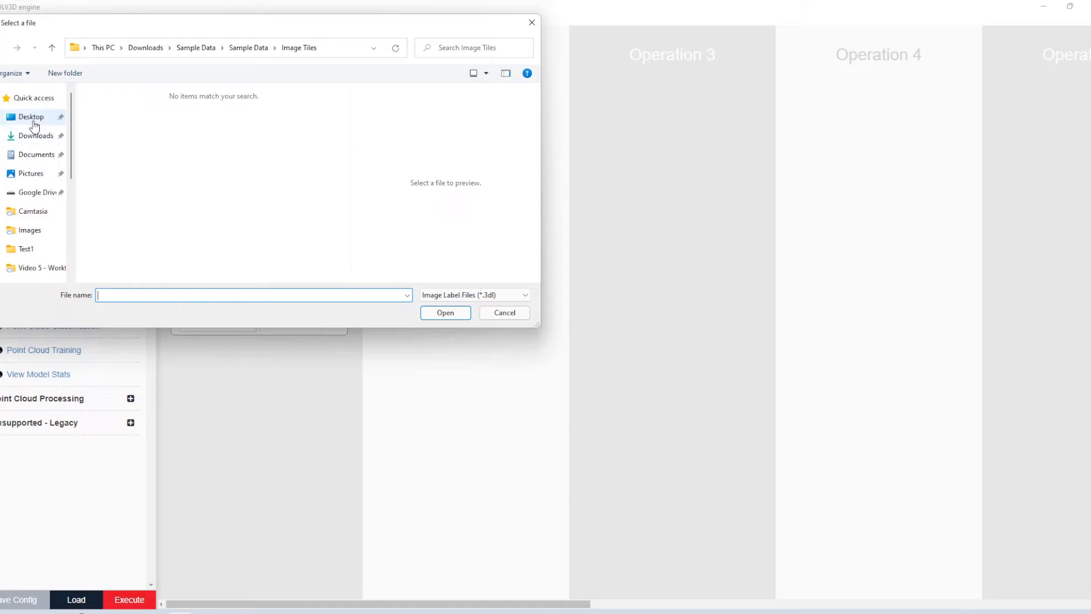
pyautogui.click(34, 118)
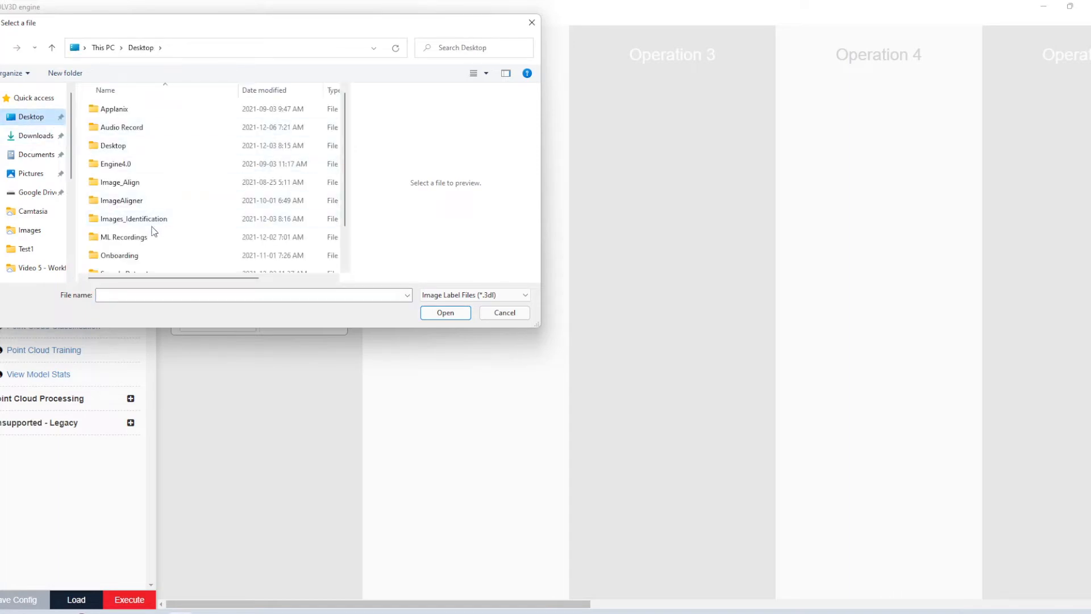
pyautogui.doubleClick(141, 221)
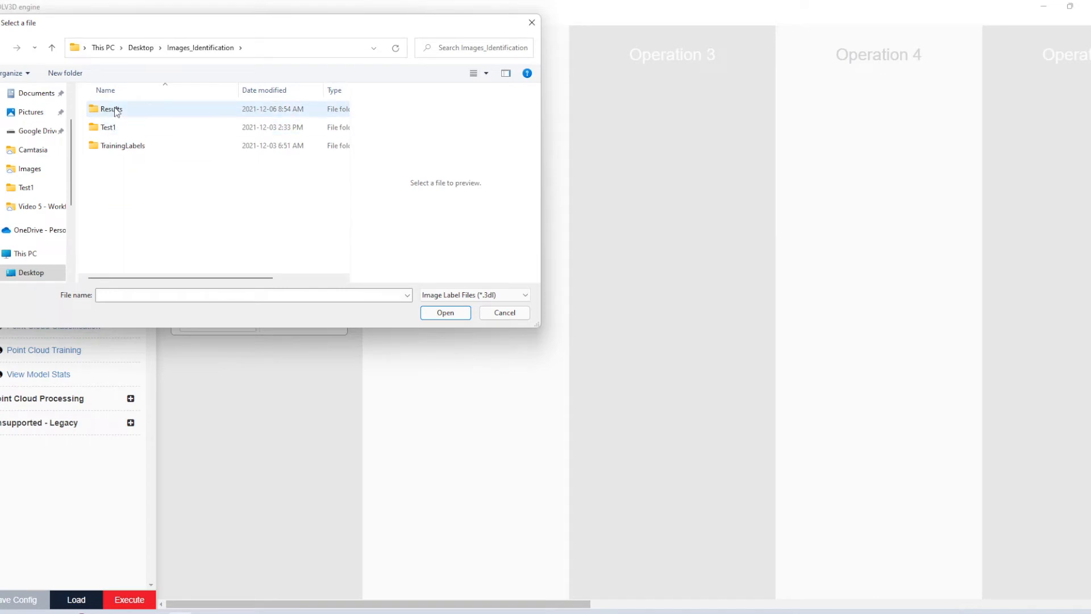
pyautogui.doubleClick(114, 128)
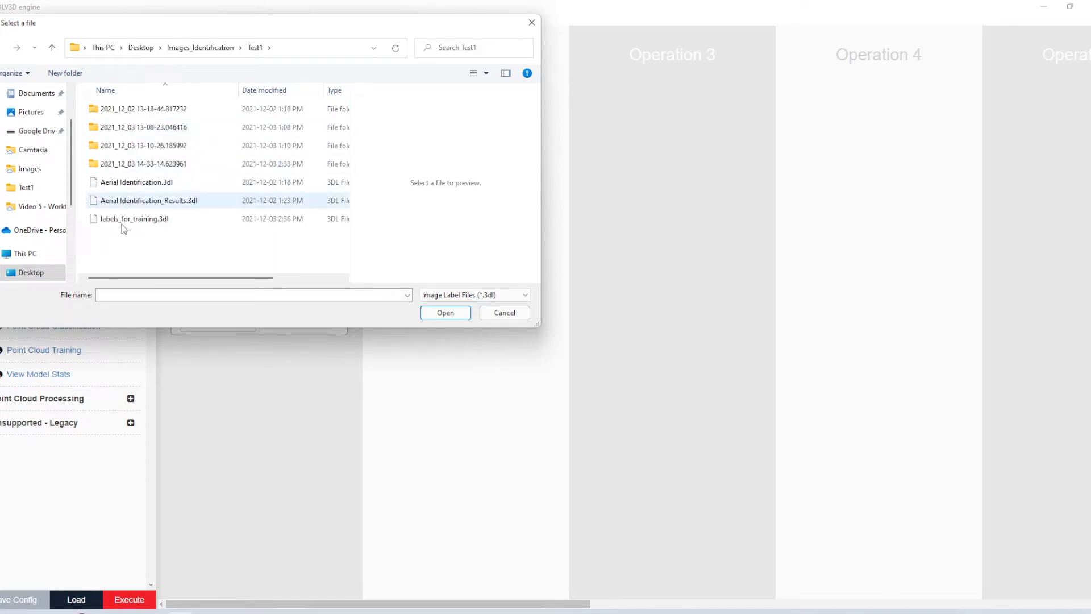
pyautogui.click(122, 225)
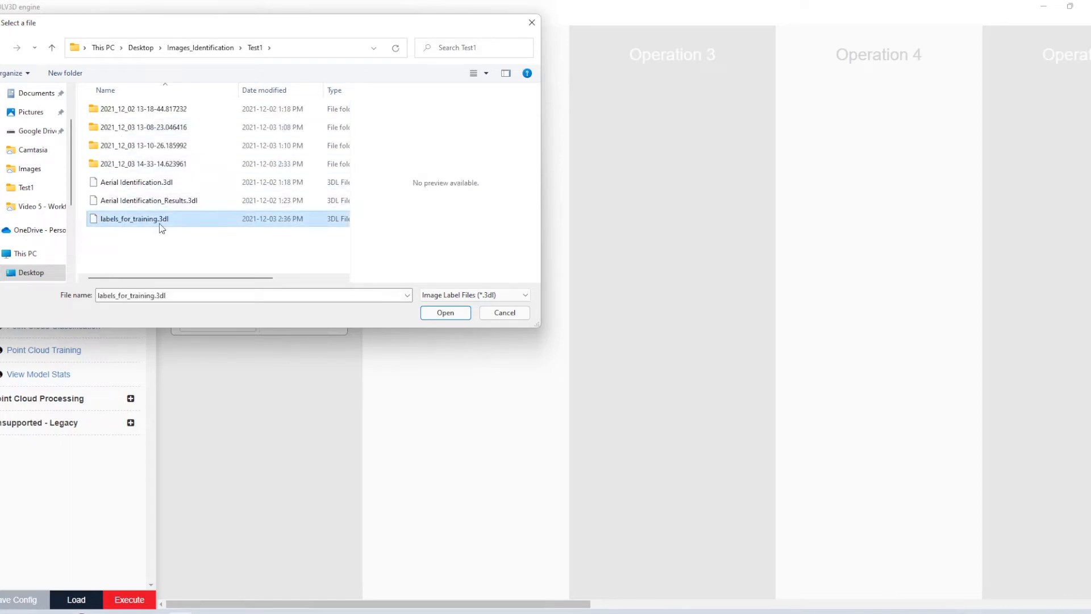
pyautogui.click(445, 313)
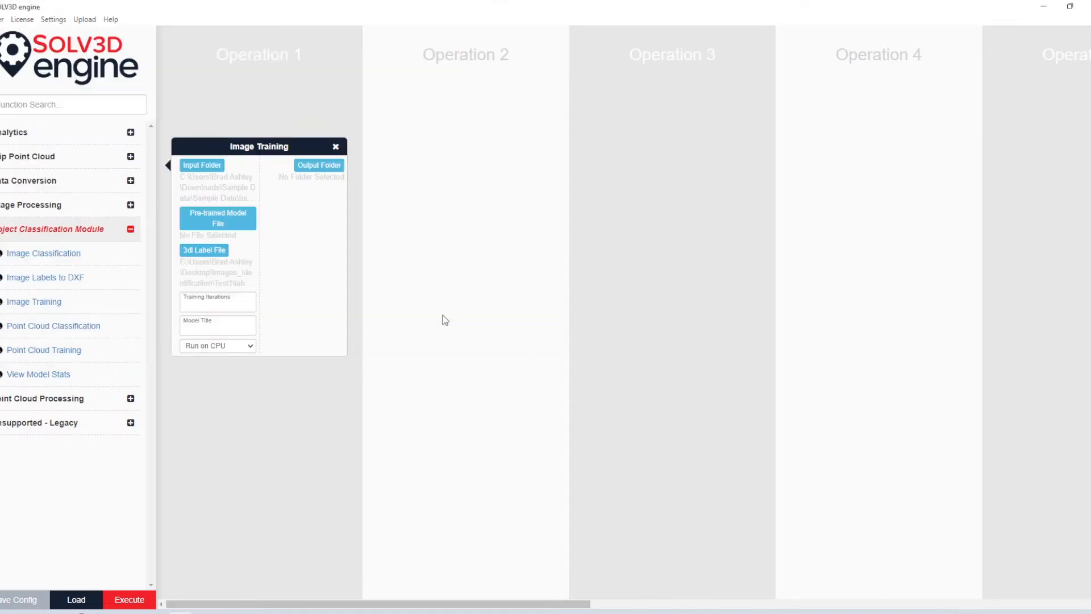
# Step: Set the training to 300 iterations with the model title VehicleParking and Run on CPU set to False
pyautogui.click(217, 306)
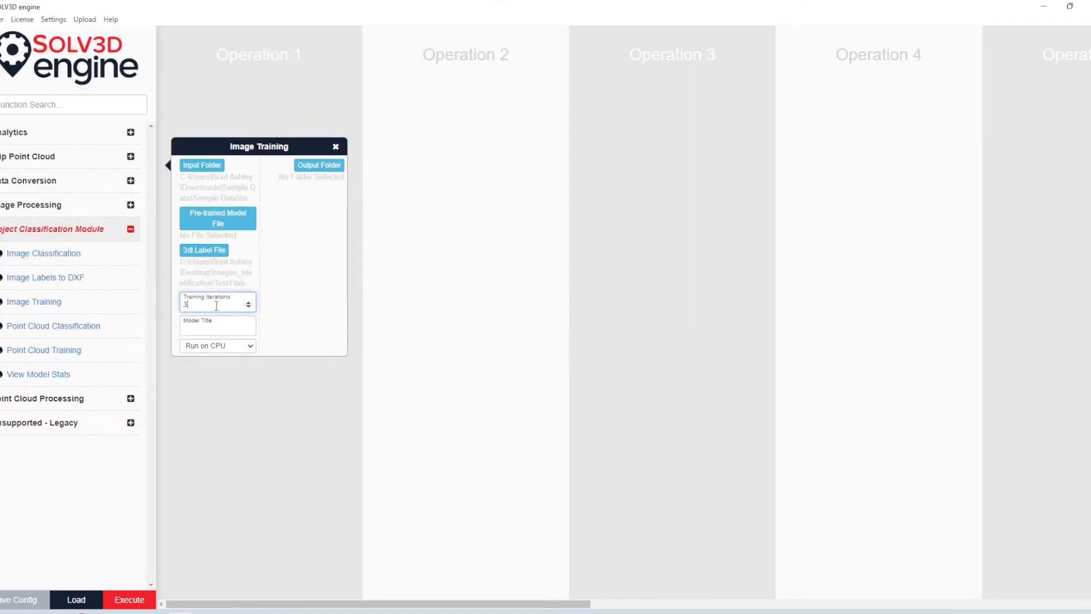
pyautogui.press('Tab')
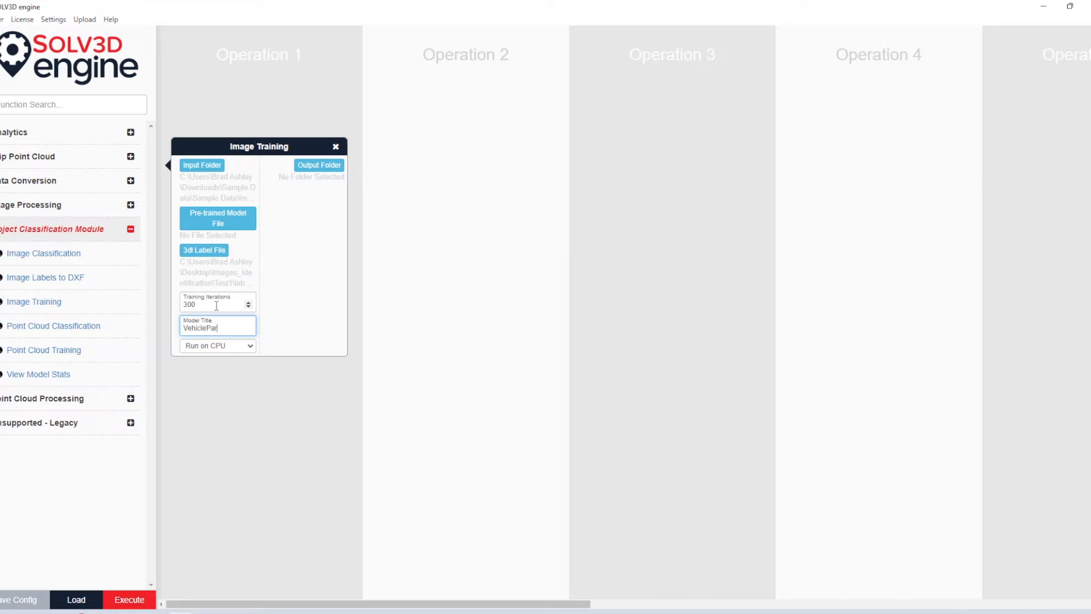
pyautogui.write('ng')
pyautogui.click(249, 348)
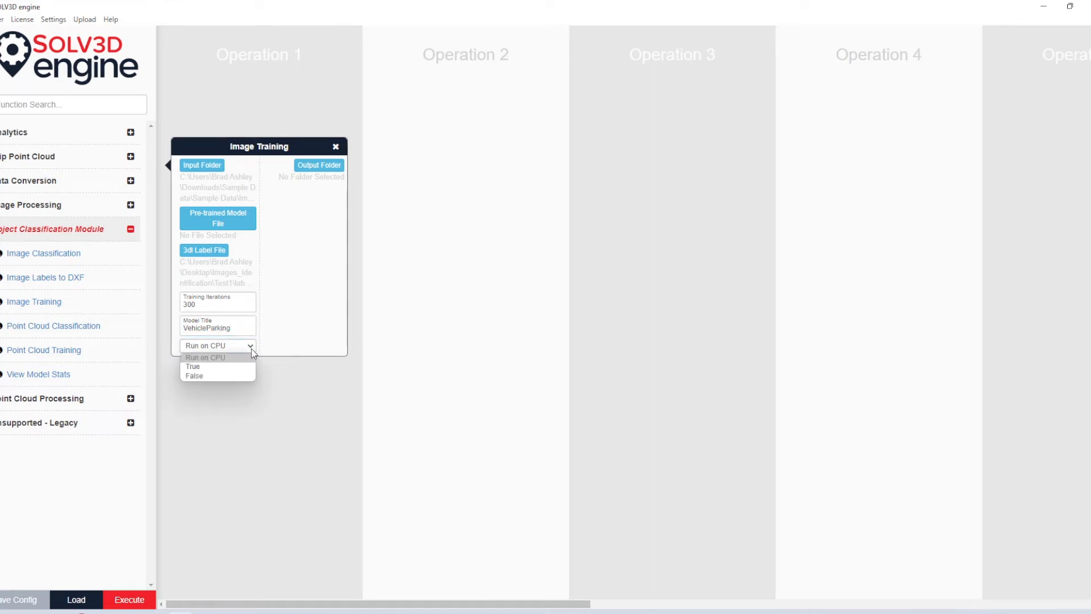
pyautogui.click(243, 376)
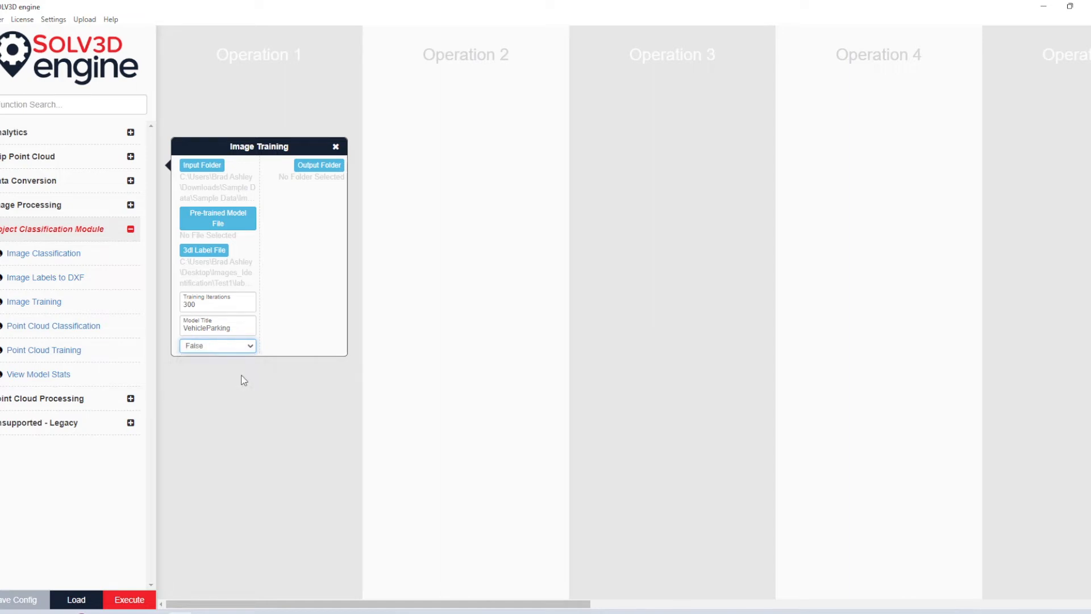
# Step: Set the training output folder to Images_Identification > Test1 and execute the workflow, displaying its command before confirming
pyautogui.click(310, 166)
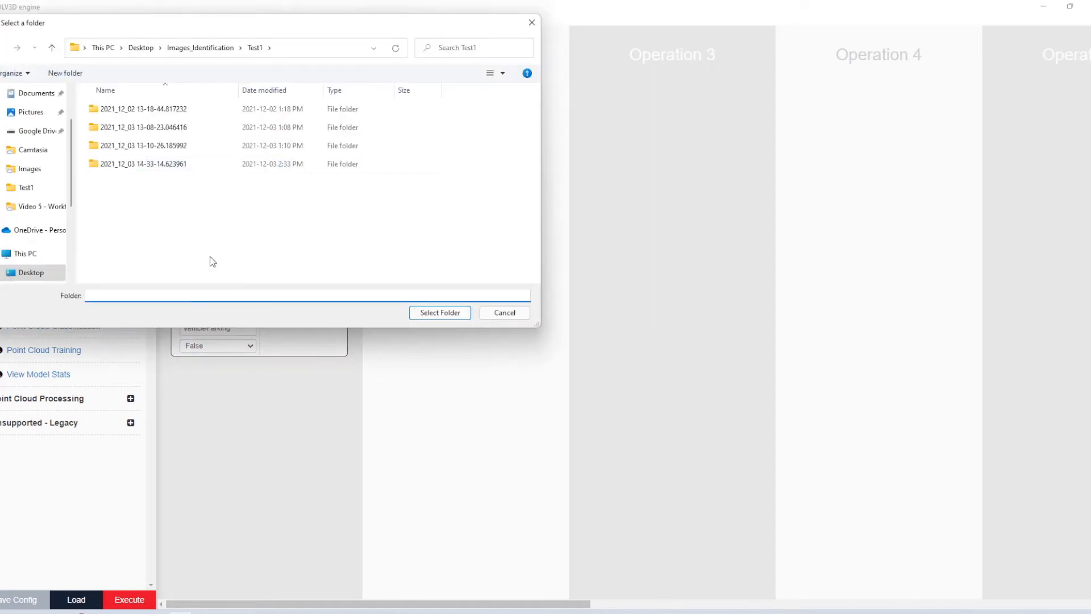
pyautogui.click(439, 312)
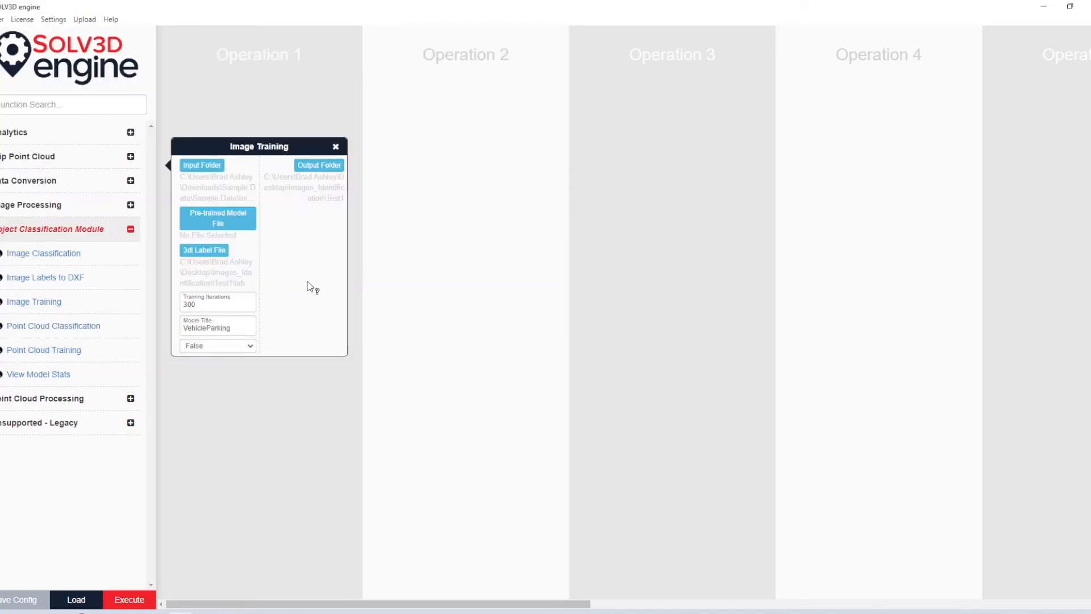
pyautogui.click(129, 599)
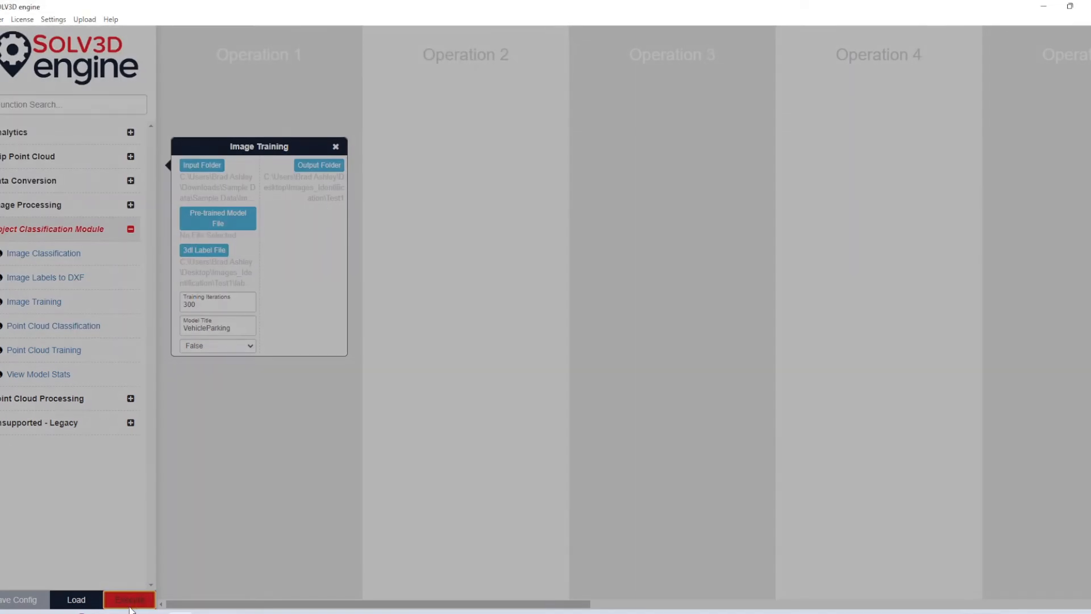
pyautogui.click(692, 106)
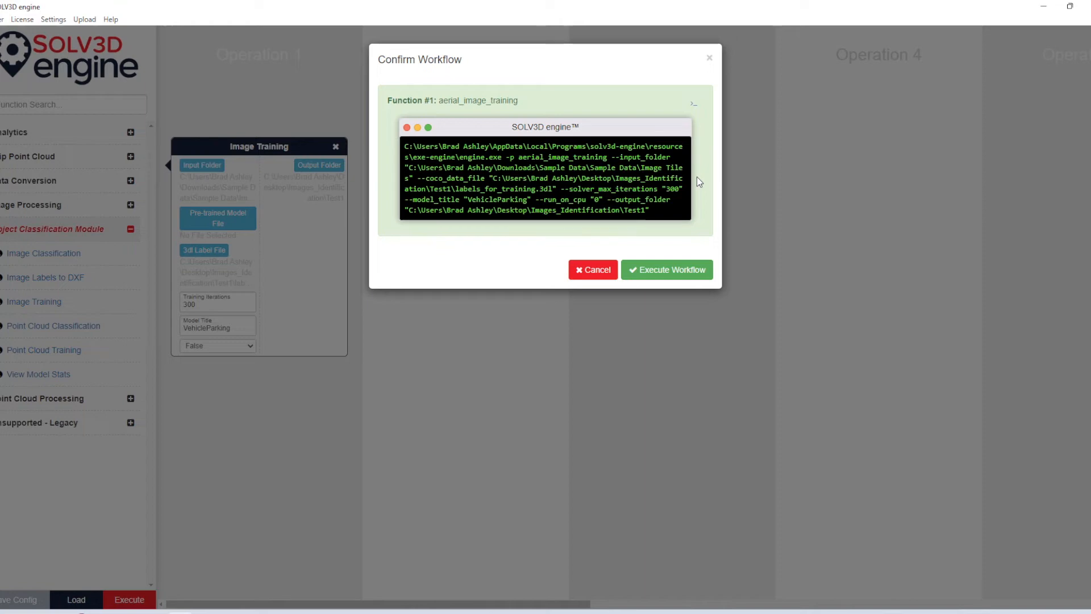
pyautogui.click(659, 271)
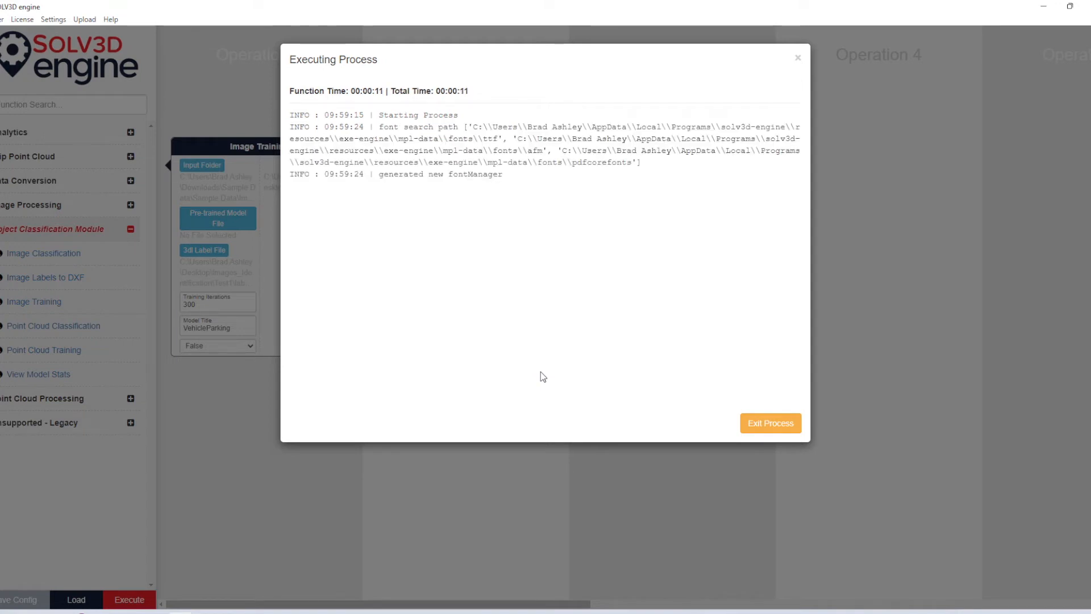
# Step: Exit the running training process and remove the Image Training operation from the workflow
pyautogui.click(747, 436)
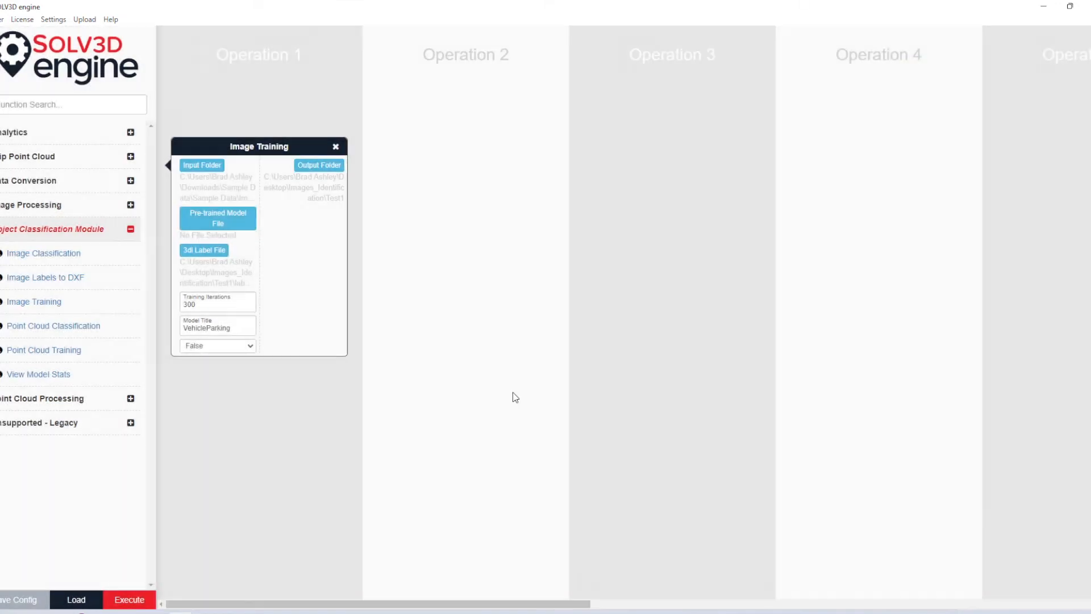
pyautogui.click(335, 147)
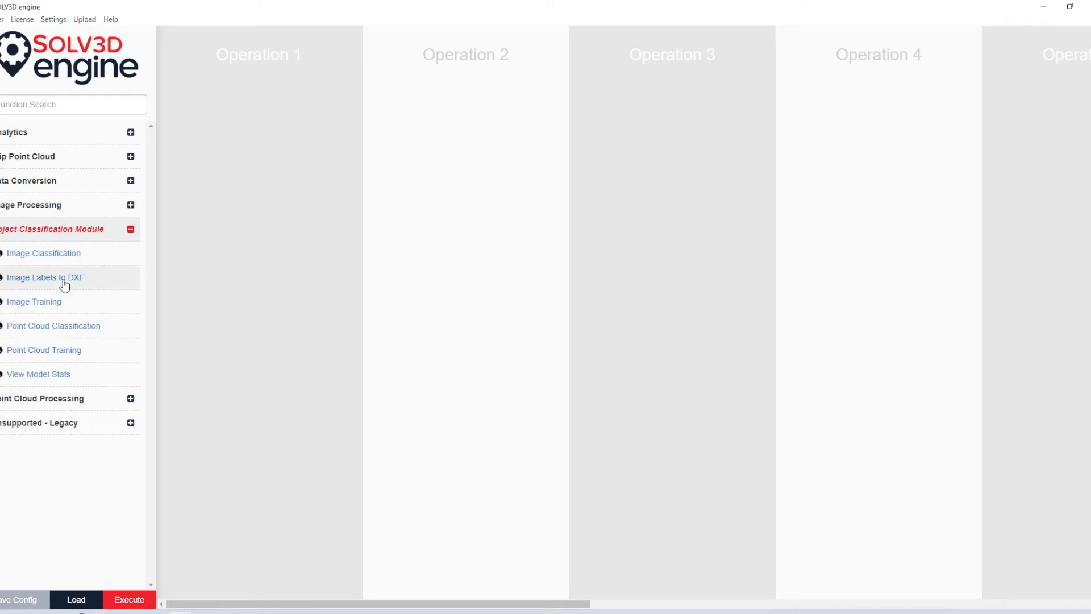
# Step: Add an Image Classification operation and set its input folder to Image Tiles in Downloads > Sample Data > Sample Data
pyautogui.click(92, 259)
pyautogui.moveTo(255, 266); pyautogui.dragTo(276, 127)
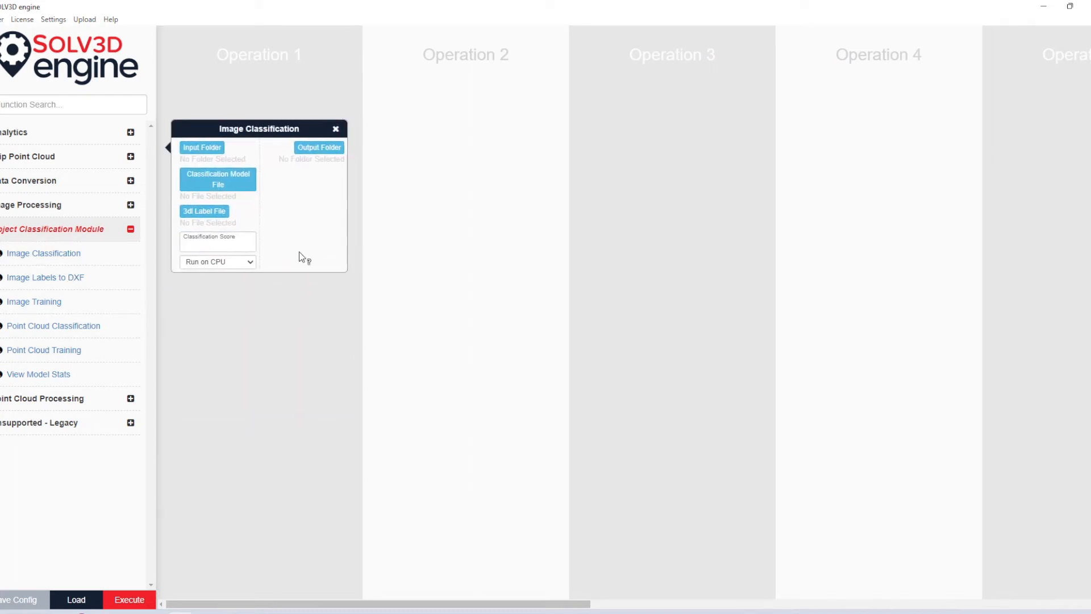
pyautogui.click(216, 148)
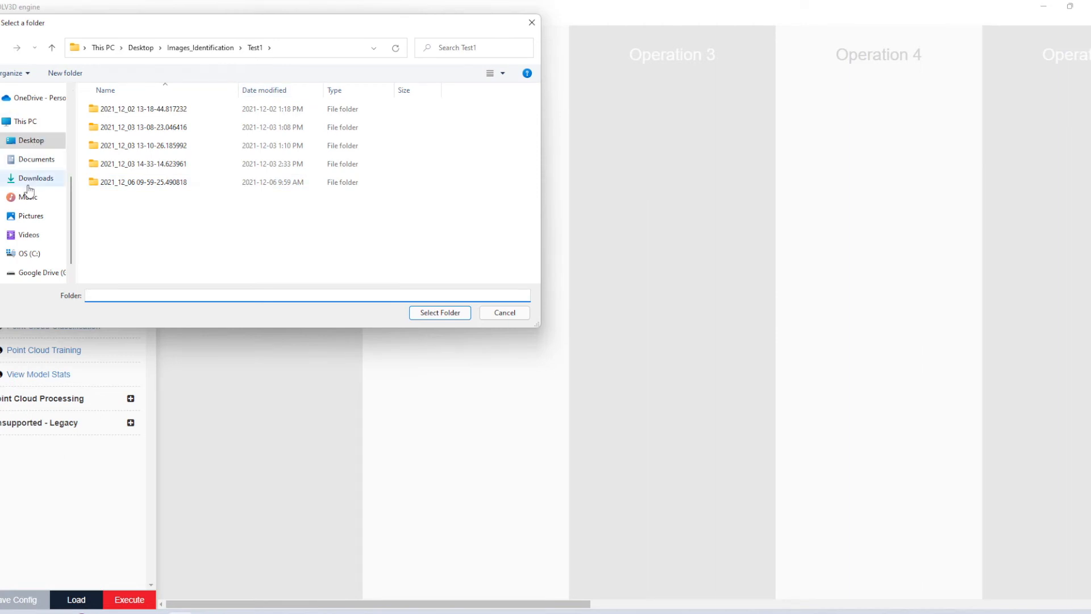
pyautogui.click(31, 179)
pyautogui.doubleClick(112, 123)
pyautogui.doubleClick(117, 112)
pyautogui.click(121, 113)
pyautogui.click(439, 312)
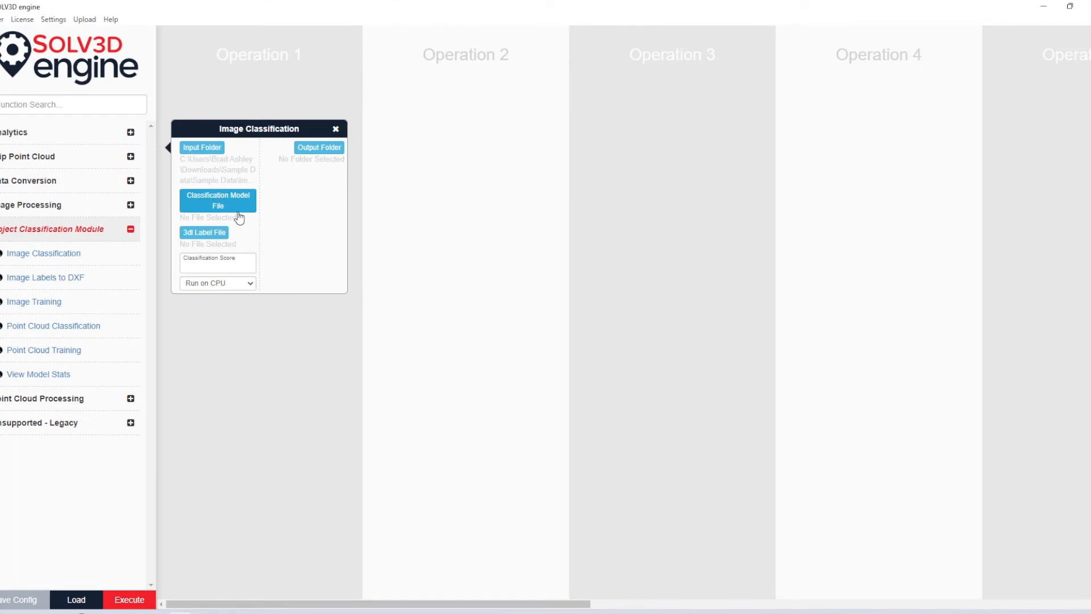
# Step: Load 2021_12_03 14-33-14.623961 Test1.pth from Desktop > Images_Identification > Test1 as the classification model file
pyautogui.click(237, 209)
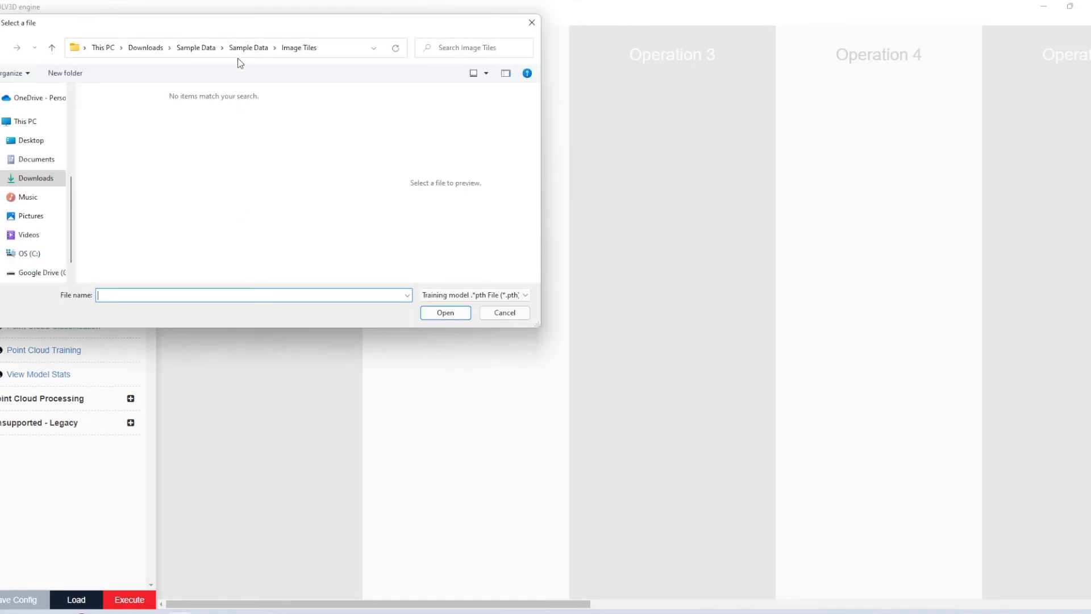
pyautogui.scroll(2, 25, 142)
pyautogui.click(28, 234)
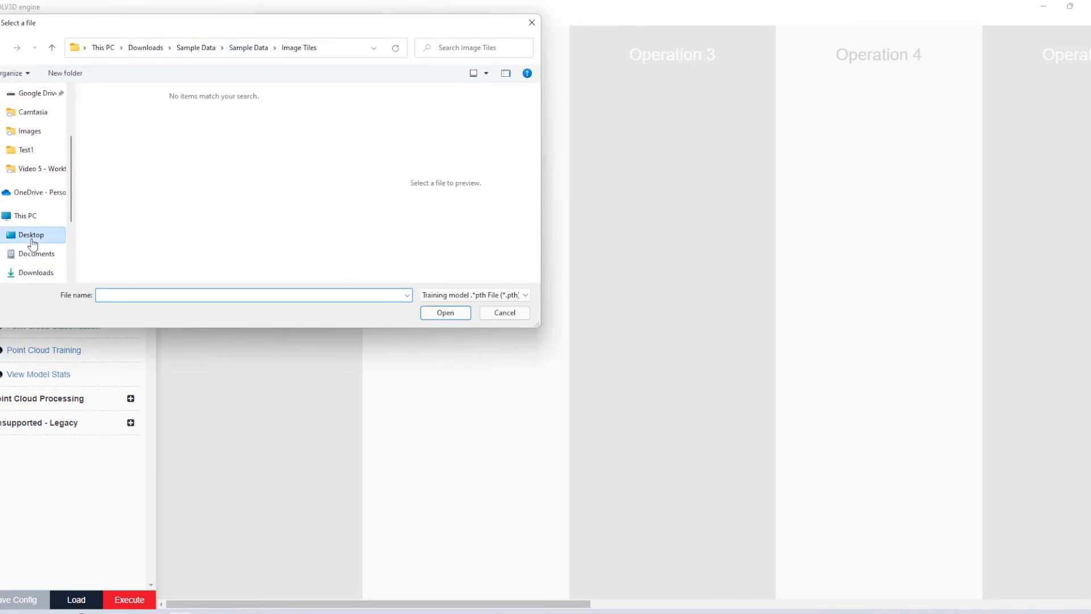
pyautogui.doubleClick(141, 220)
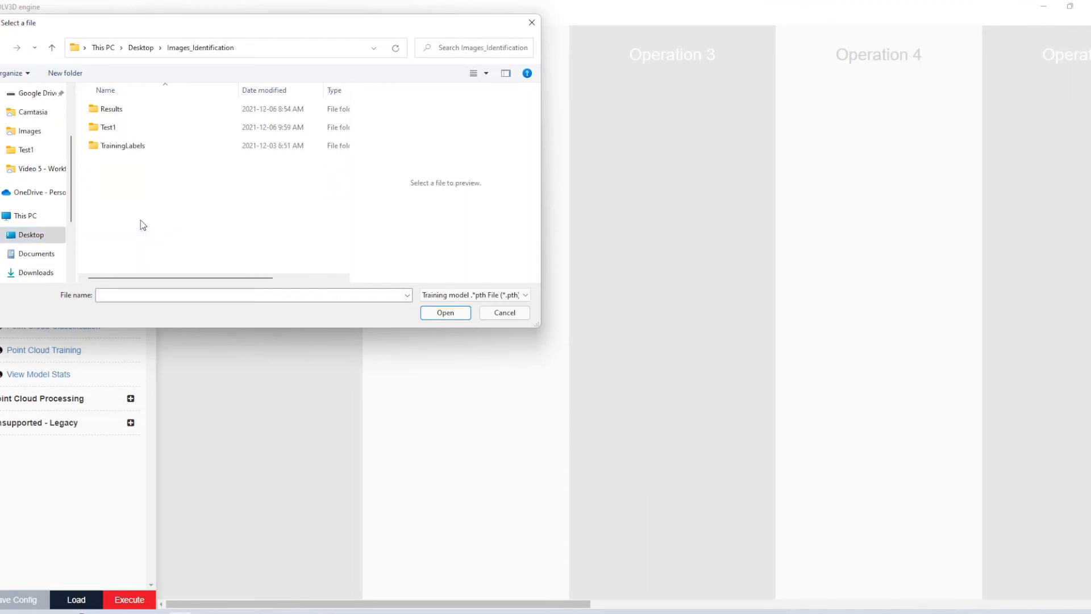
pyautogui.doubleClick(116, 131)
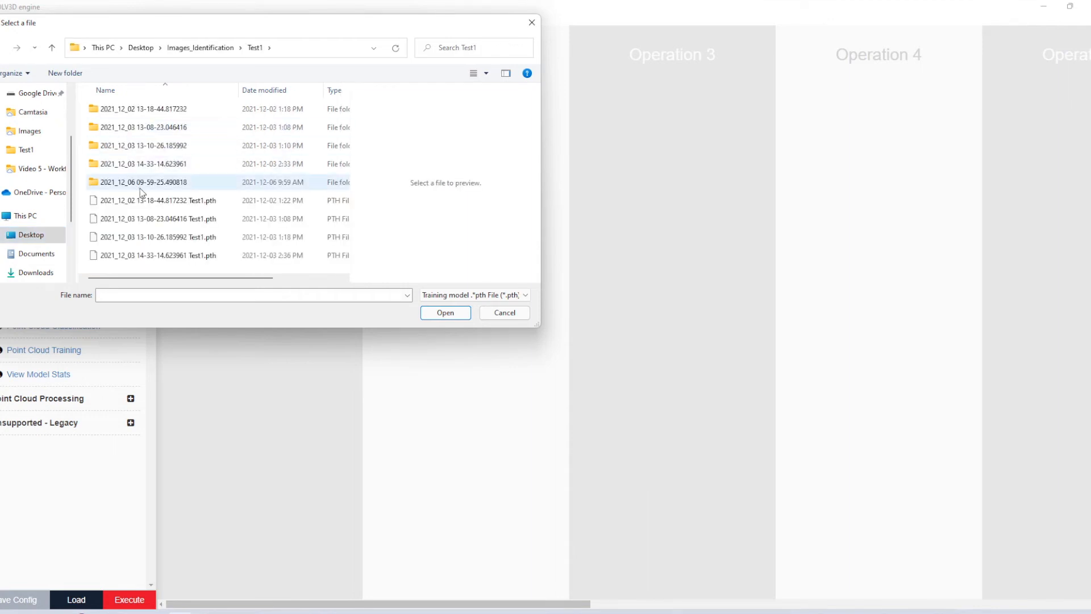
pyautogui.click(166, 257)
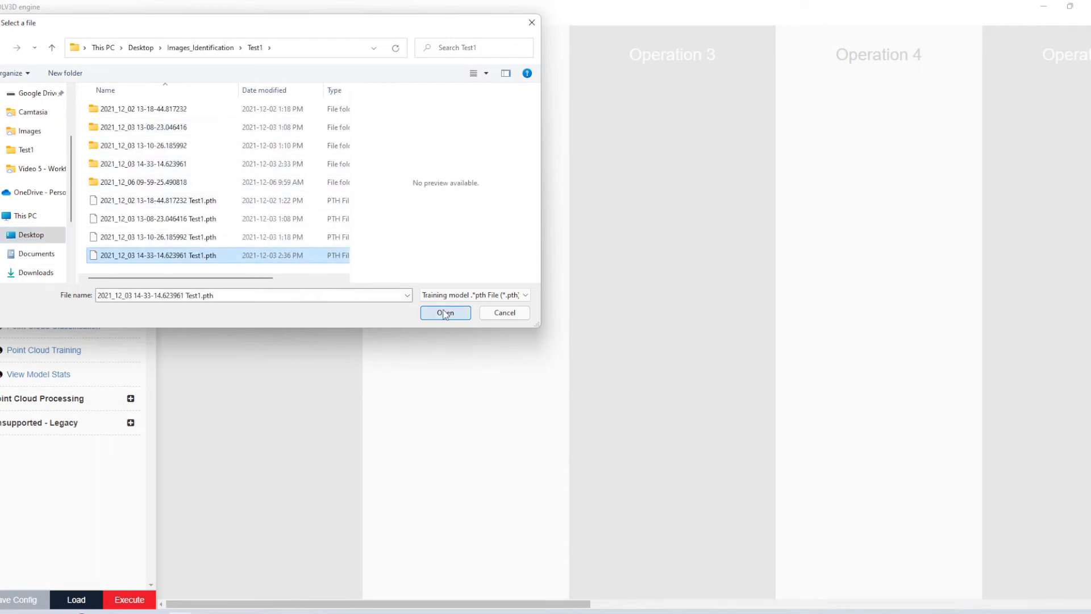
pyautogui.click(445, 313)
# Step: Load labels_for_training.3dl from Images_Identification > Test1 as the 3dl label file for the image classification
pyautogui.click(204, 254)
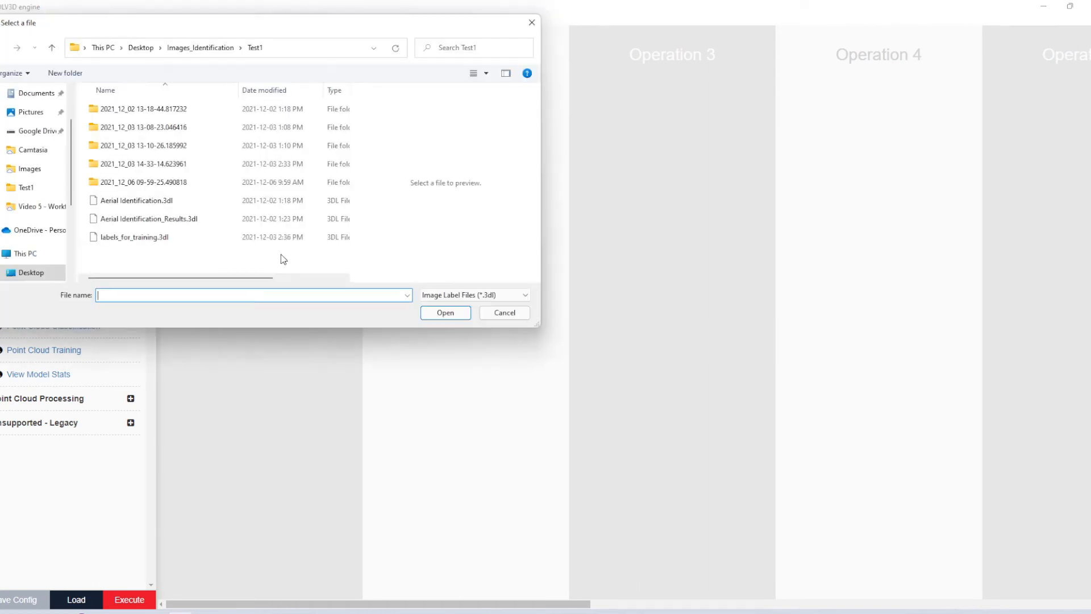
pyautogui.click(137, 237)
pyautogui.click(445, 313)
# Step: Set the classification score to .5 and the Run on CPU option to False
pyautogui.click(215, 307)
pyautogui.write('.5')
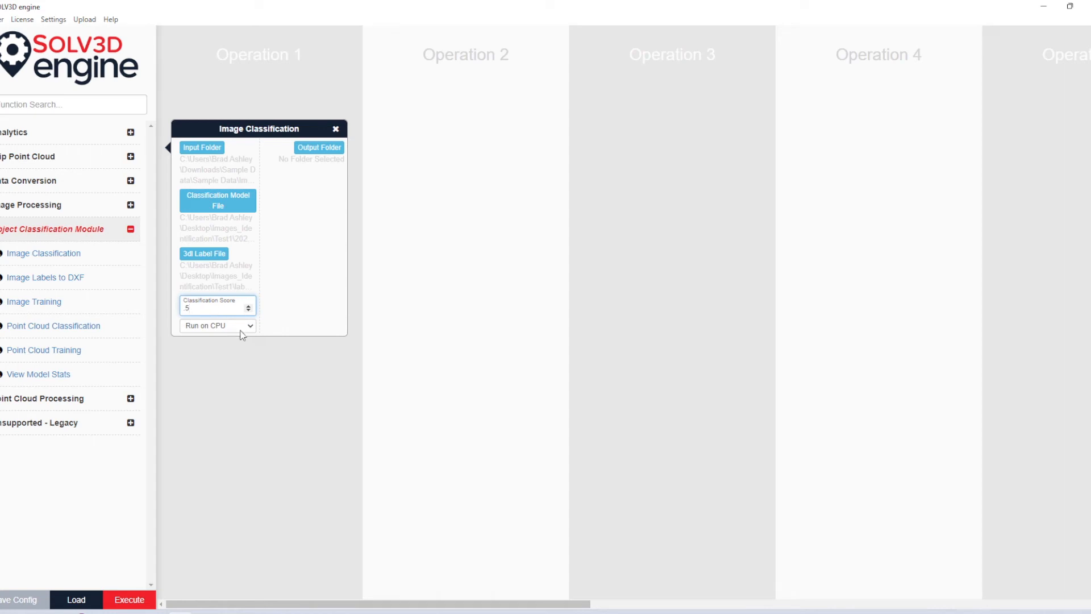
pyautogui.click(237, 328)
pyautogui.click(221, 352)
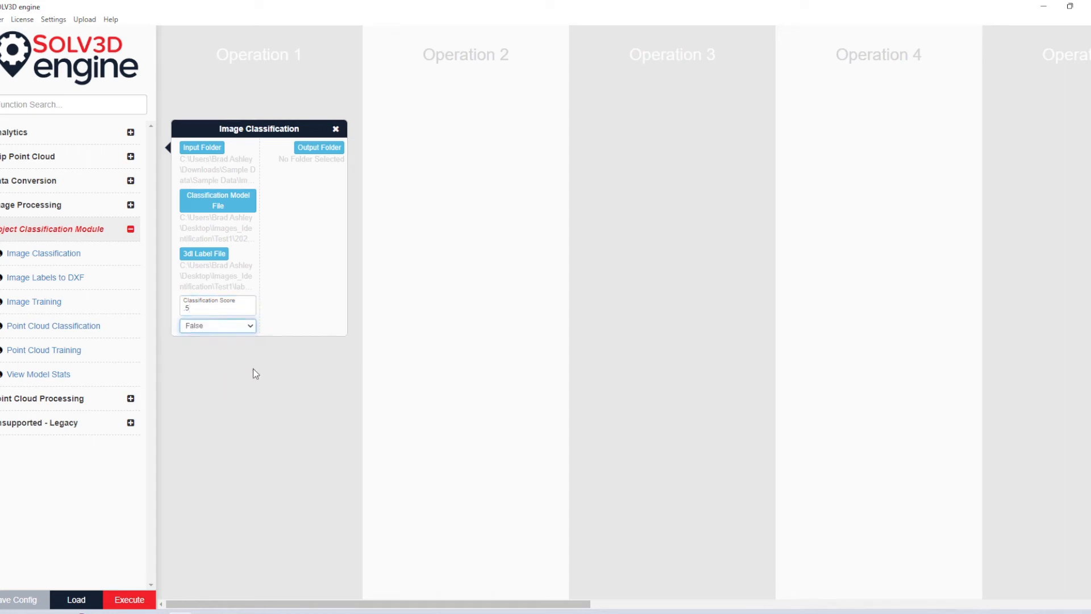
# Step: Set the classification output folder to Desktop > Images_Identification > Results and execute the workflow
pyautogui.click(316, 149)
pyautogui.doubleClick(143, 108)
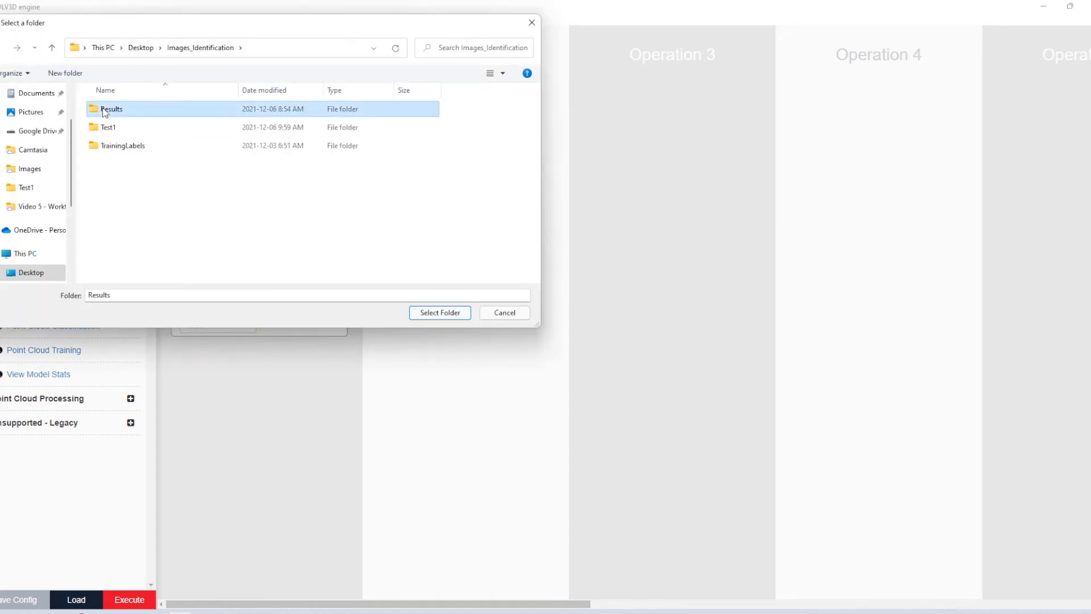
pyautogui.click(440, 313)
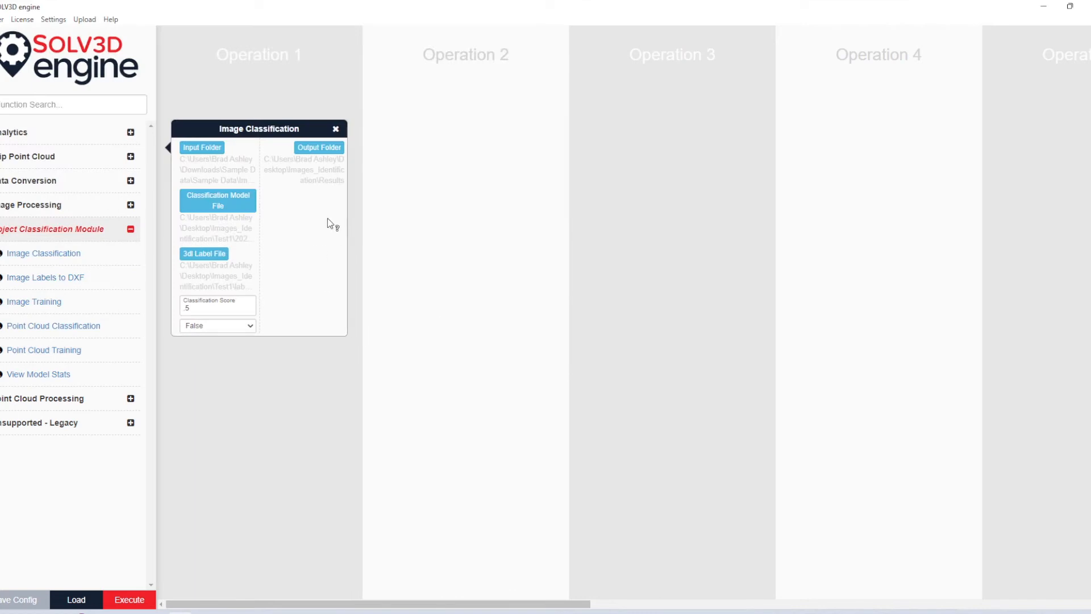
pyautogui.click(129, 599)
pyautogui.click(659, 143)
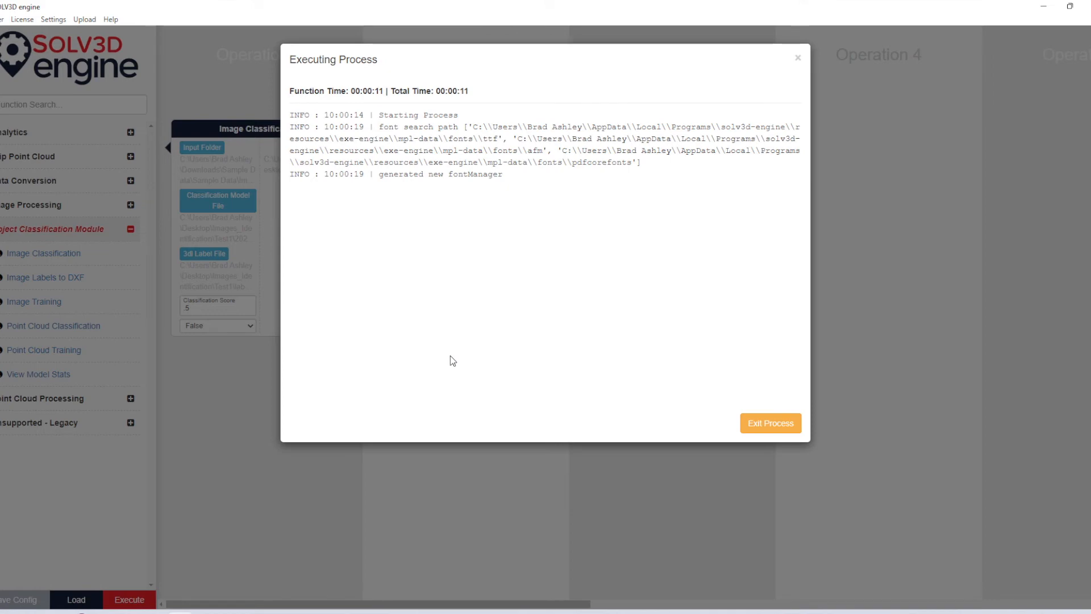
# Step: Exit the running classification process and remove the Image Classification operation from the workflow
pyautogui.click(771, 423)
pyautogui.click(336, 129)
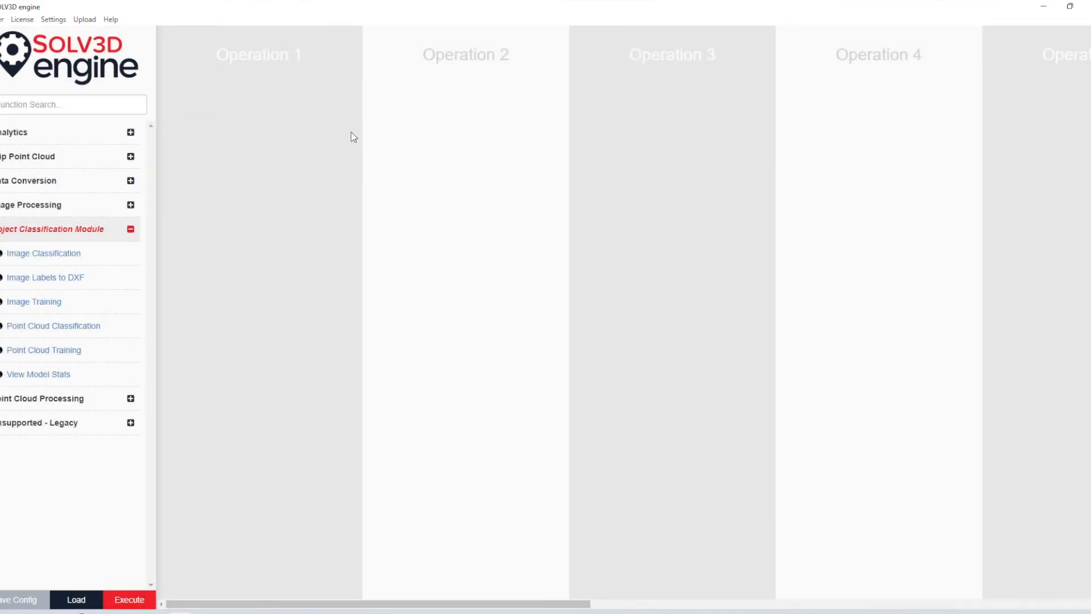
# Step: Add an Image Labels to DXF operation and load Aerial Identification_Results.3dl from Images_Identification > Results as its input file
pyautogui.moveTo(87, 278); pyautogui.dragTo(273, 150)
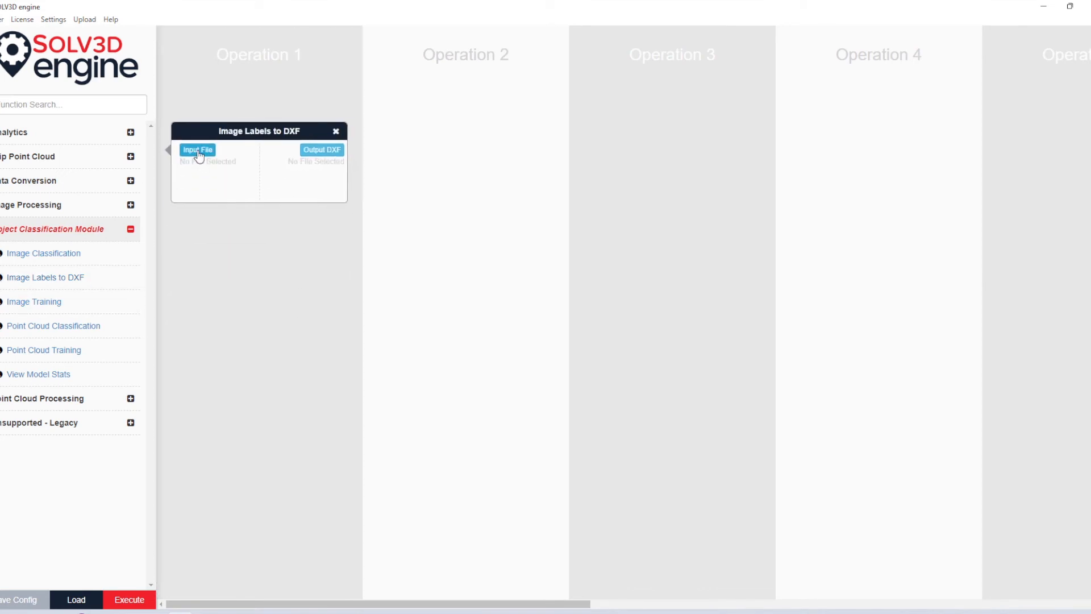
pyautogui.click(199, 149)
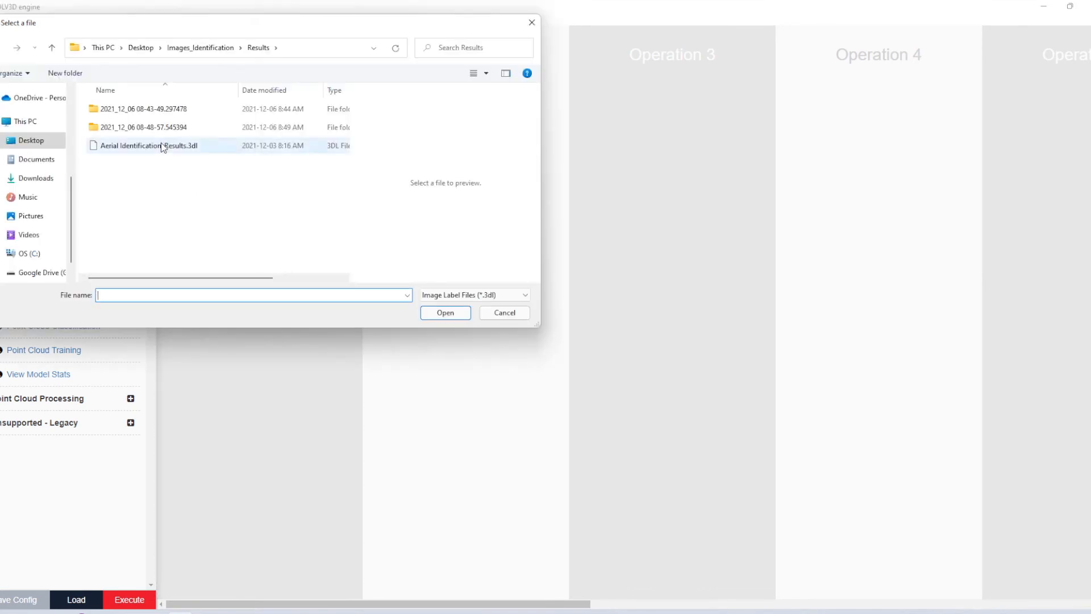
pyautogui.click(158, 146)
pyautogui.click(442, 312)
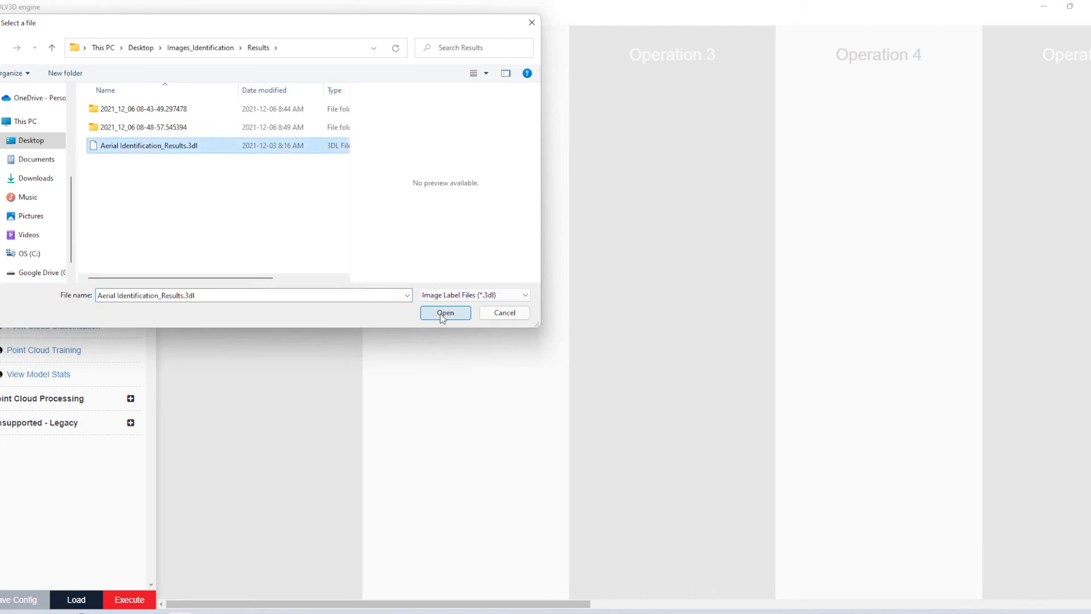
# Step: Set the output DXF to a file named Export_DXF in the Images_Identification > Results folder
pyautogui.click(313, 151)
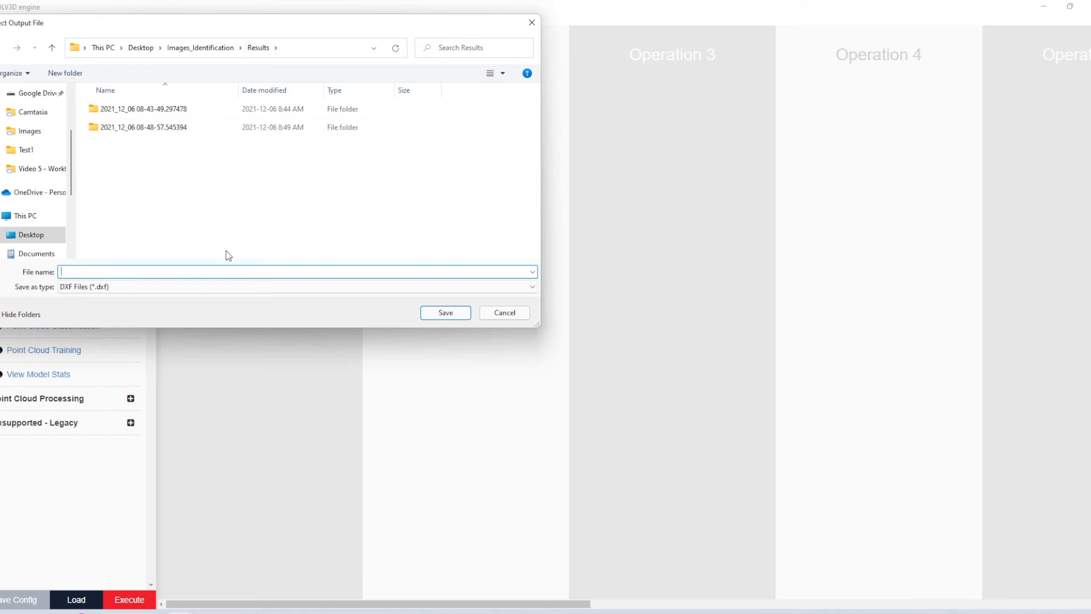
pyautogui.write('Expor')
pyautogui.write('XF')
pyautogui.click(442, 312)
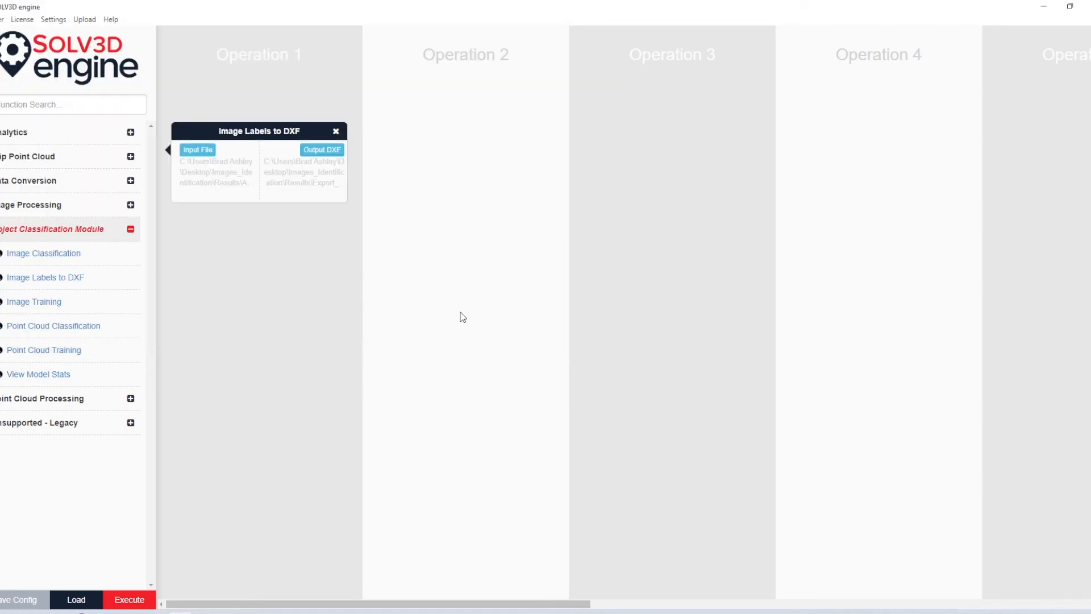
# Step: Execute the DXF export workflow, displaying its command before confirming, and exit the process once it finishes
pyautogui.click(131, 599)
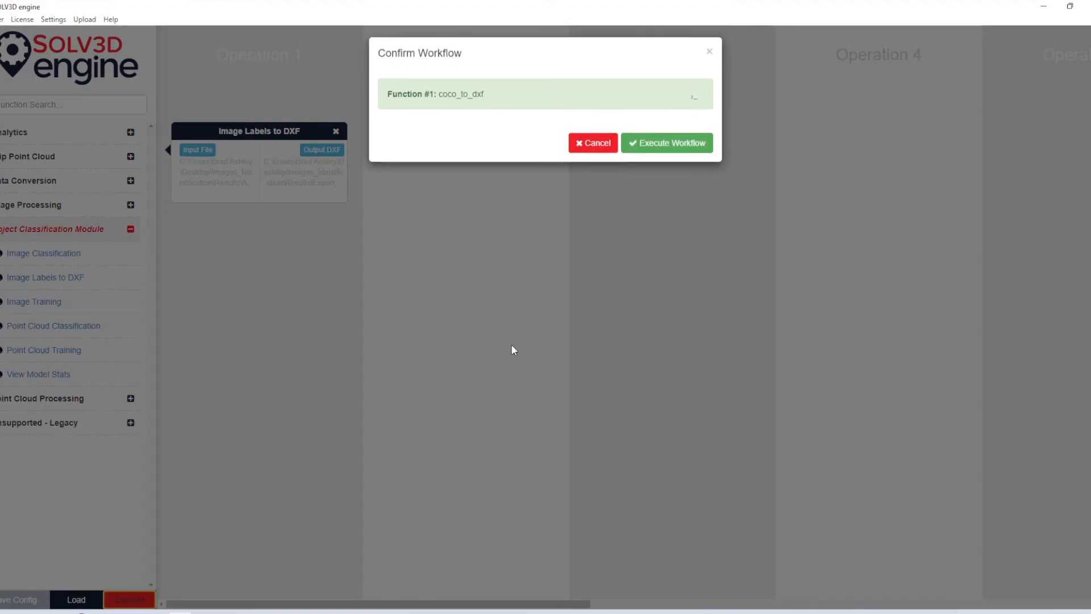
pyautogui.click(693, 103)
pyautogui.click(668, 225)
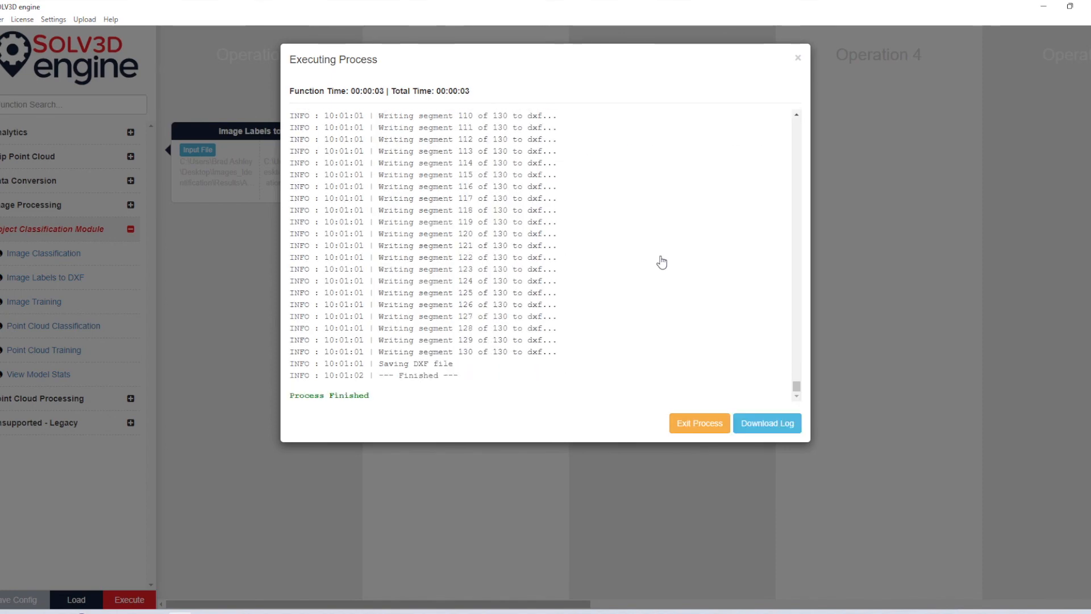
pyautogui.click(705, 433)
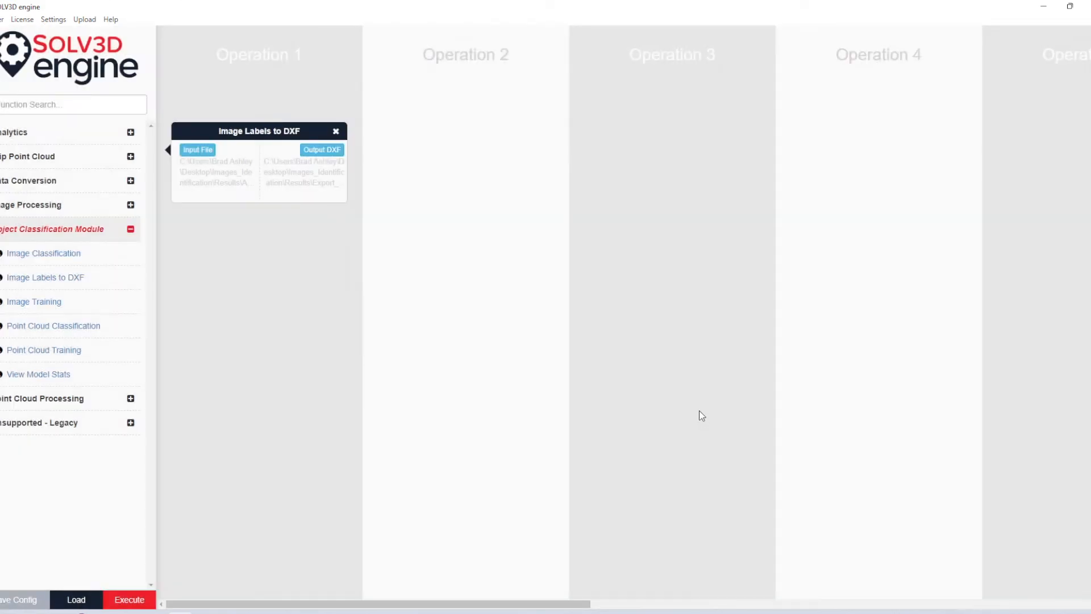